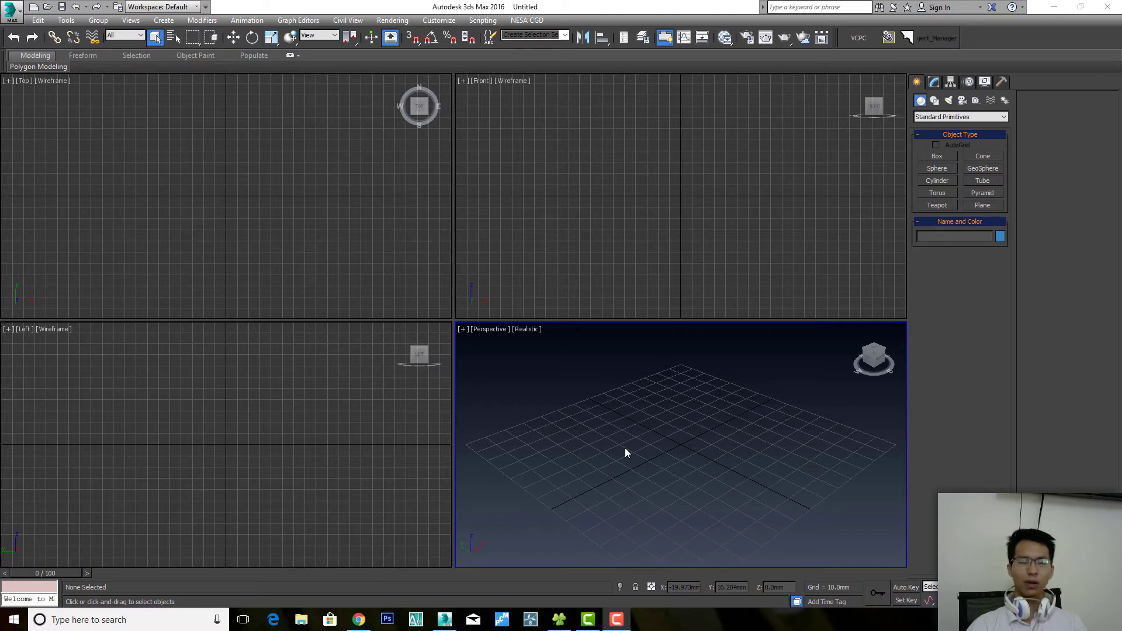
# - Maximize the Perspective viewport to fill the workspace with Alt+W
pyautogui.click(562, 420)
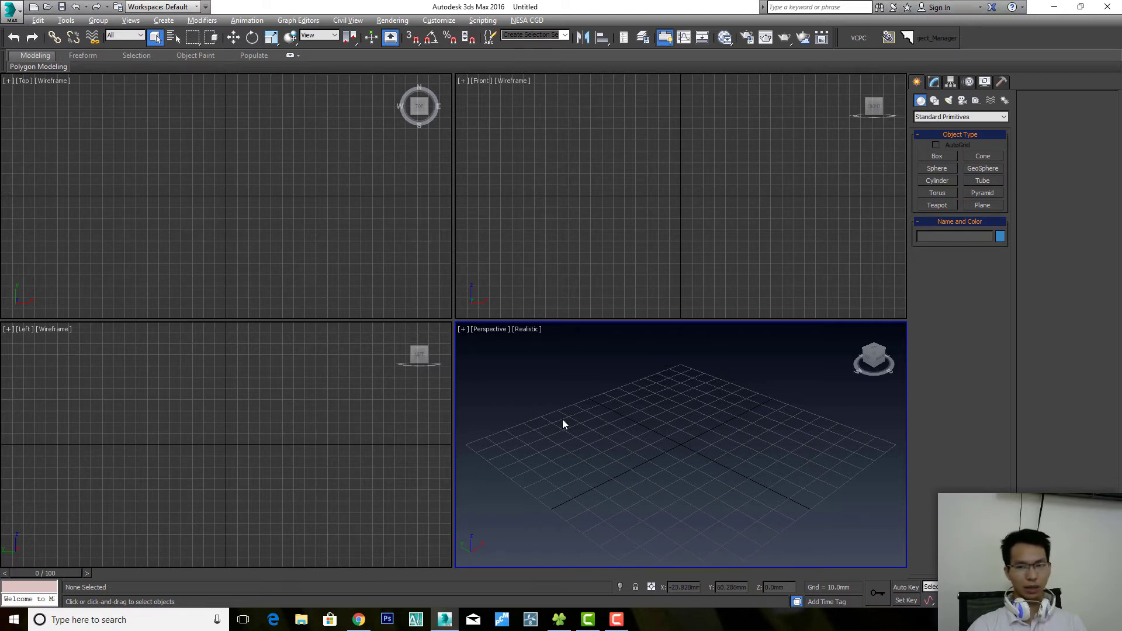
pyautogui.hotkey('alt', 'w')
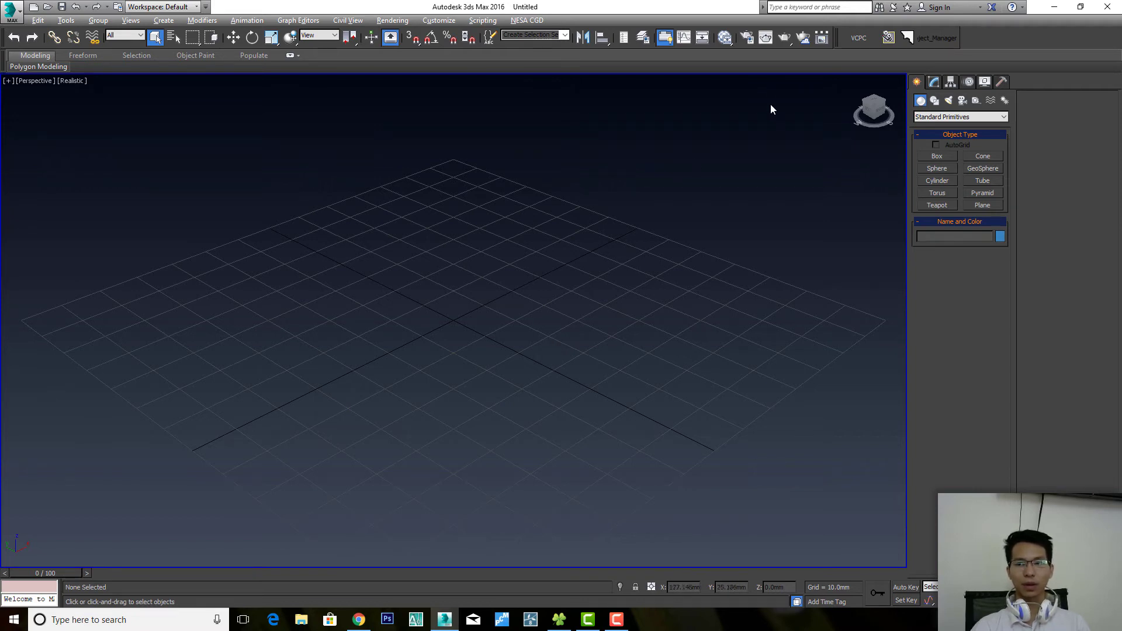
# - Open Render Setup, move it left, and choose V-Ray Adv 3.60.03 as the renderer
pyautogui.click(748, 39)
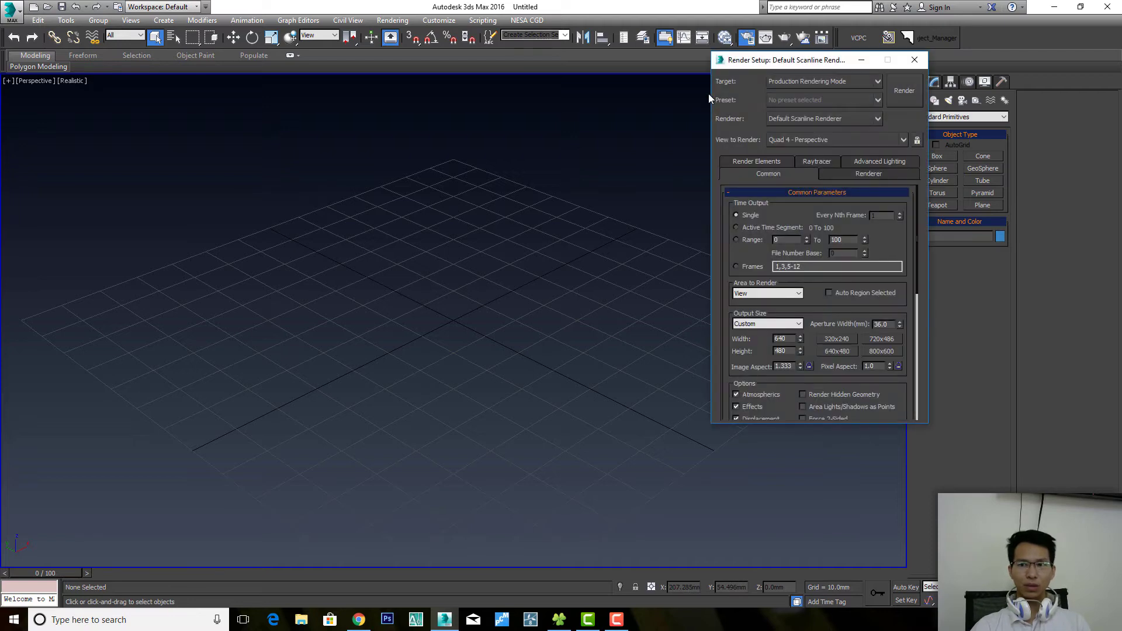
pyautogui.moveTo(790, 62); pyautogui.dragTo(612, 67)
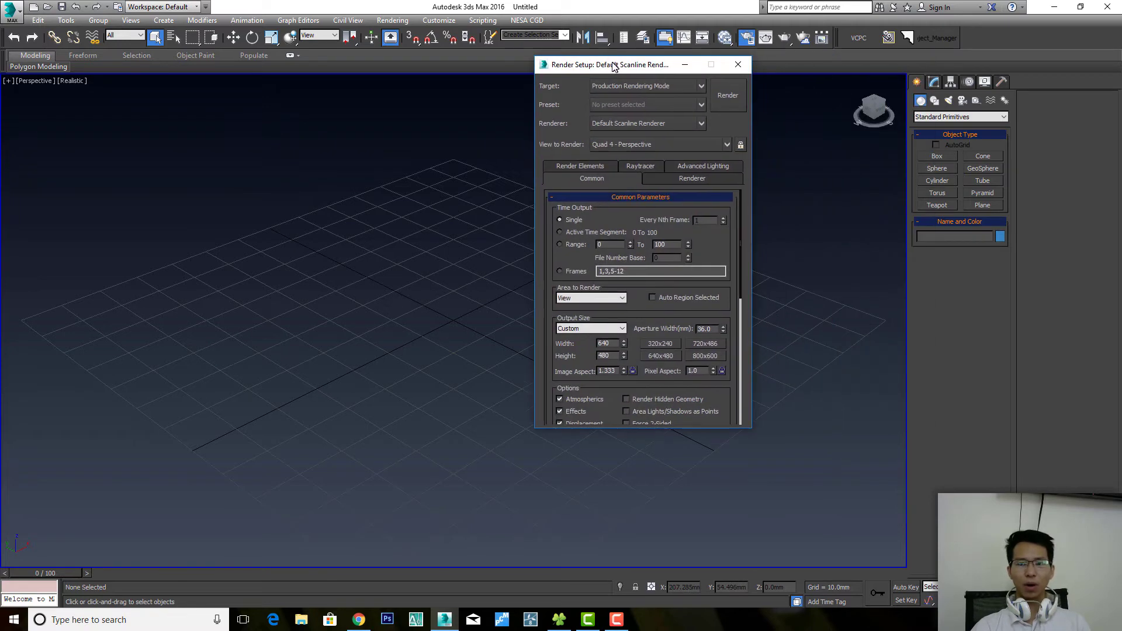
pyautogui.click(625, 197)
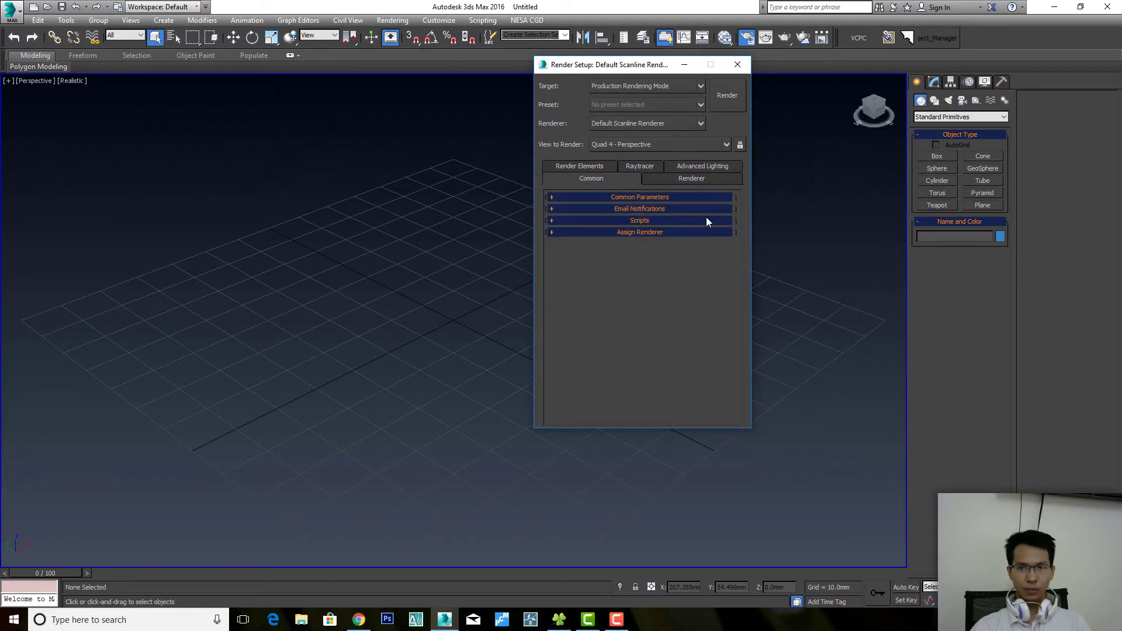
pyautogui.click(646, 121)
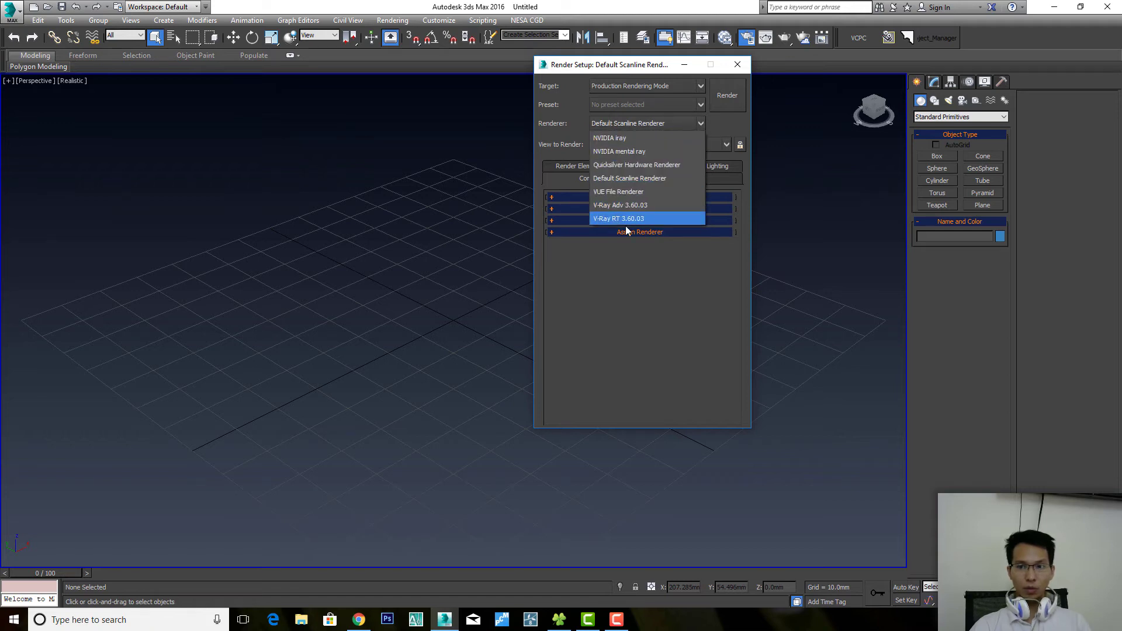
pyautogui.click(647, 208)
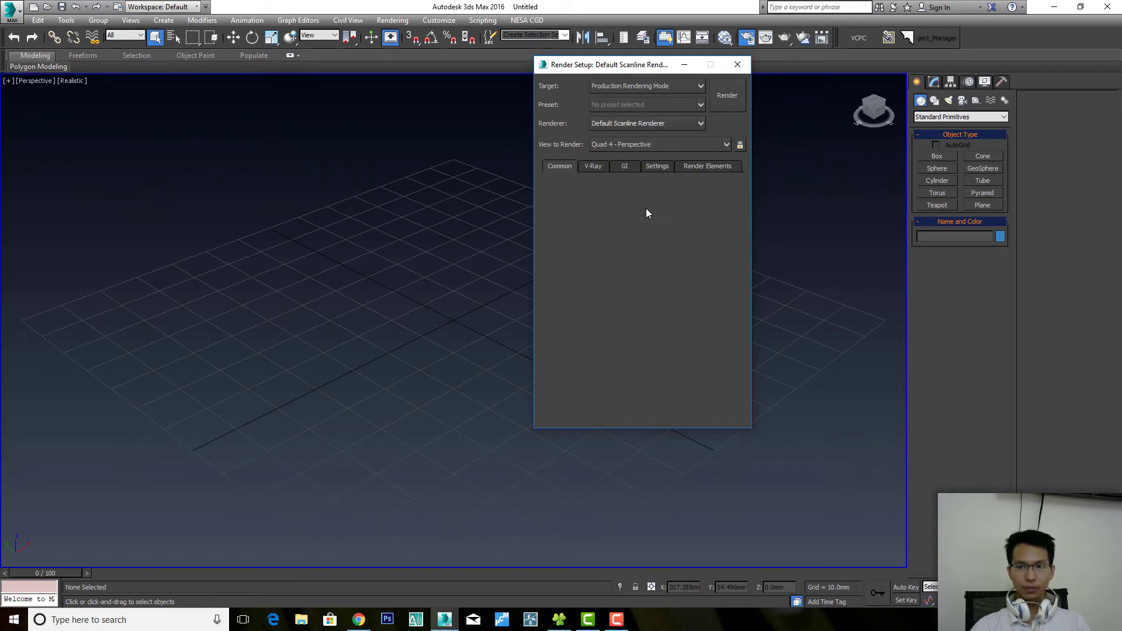
# - Review the V-Ray, GI, Settings and Render Elements tabs, ending on Render Elements
pyautogui.click(595, 167)
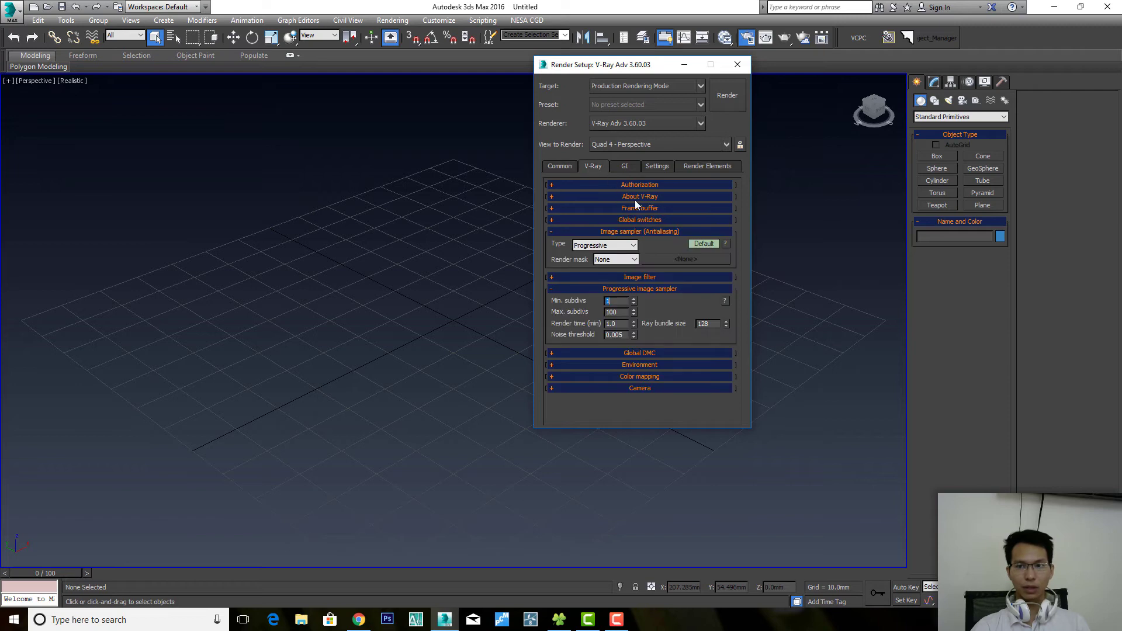
pyautogui.click(623, 170)
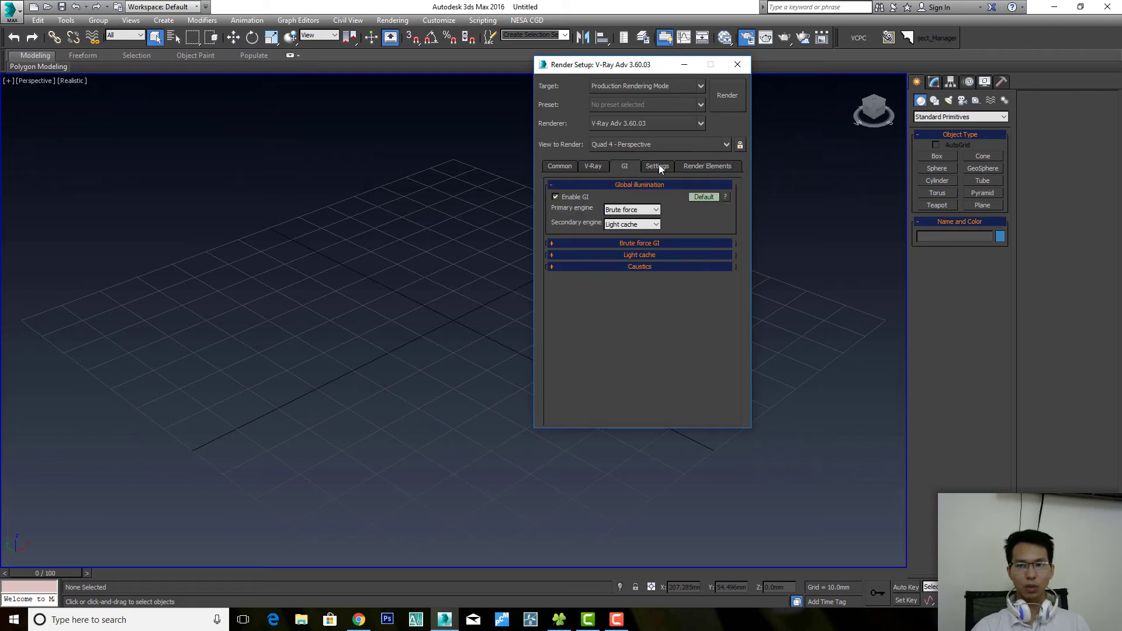
pyautogui.click(656, 166)
pyautogui.click(692, 169)
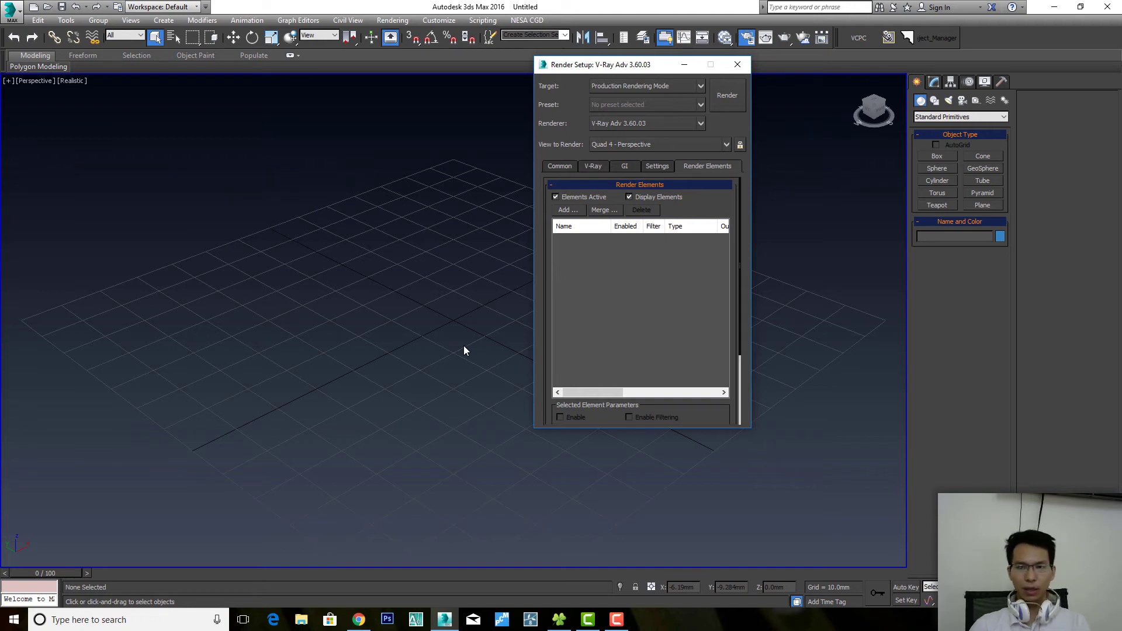
# - Start saving a render preset, cancel it, and return to the V-Ray tab
pyautogui.click(608, 108)
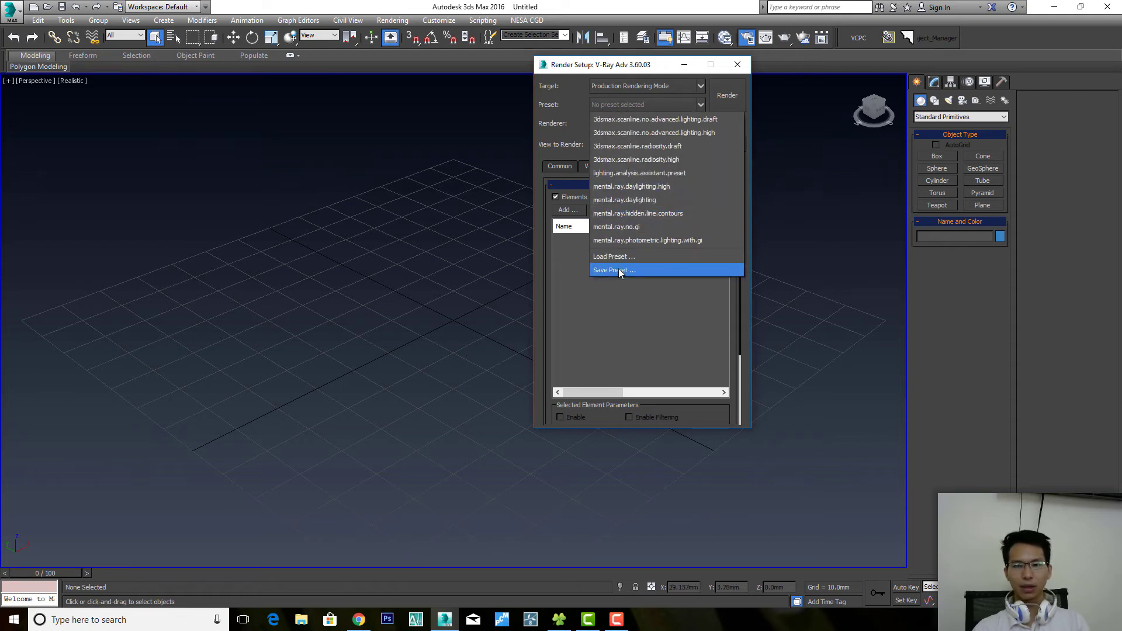
pyautogui.click(620, 271)
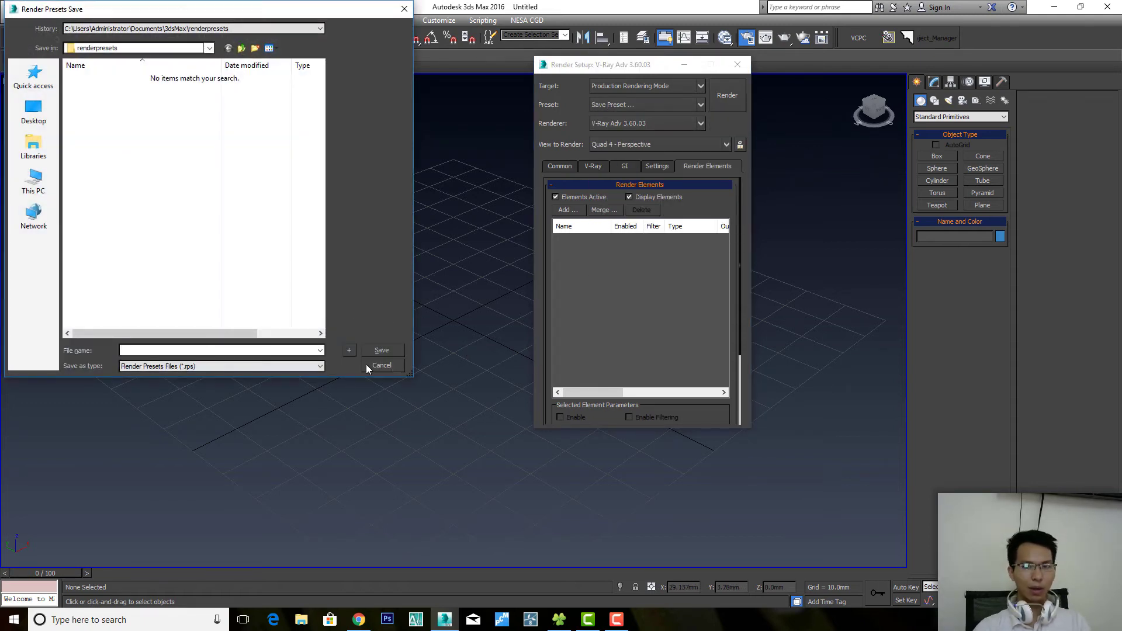
pyautogui.click(374, 365)
pyautogui.click(592, 167)
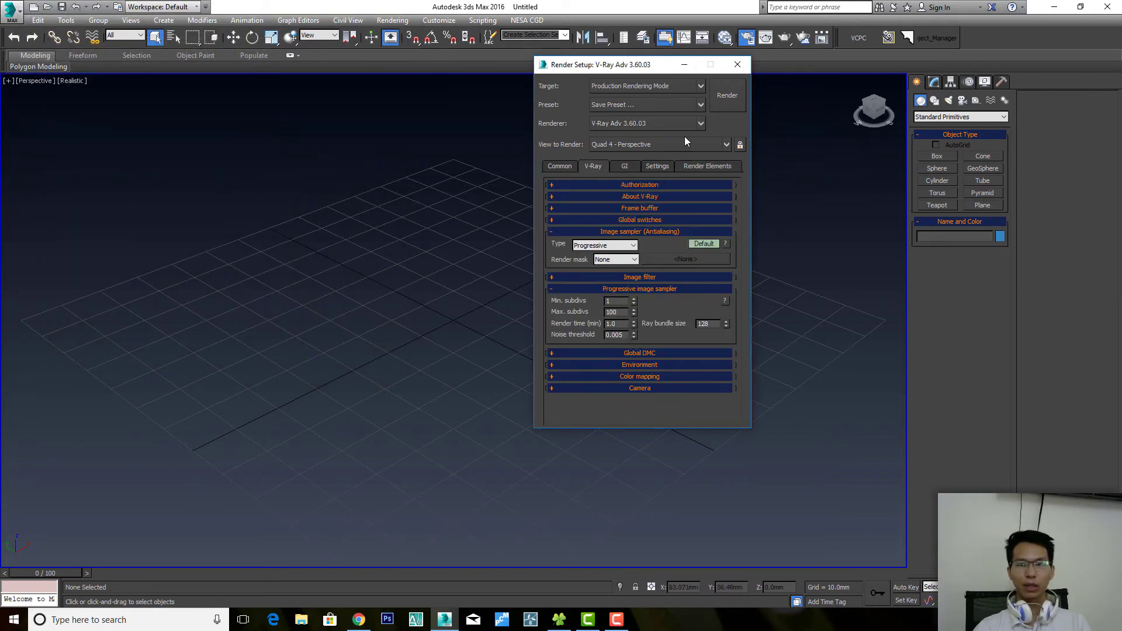
# - Dismiss the preset load option and collapse the Image sampler and Progressive sampler rollouts
pyautogui.click(620, 109)
pyautogui.click(623, 257)
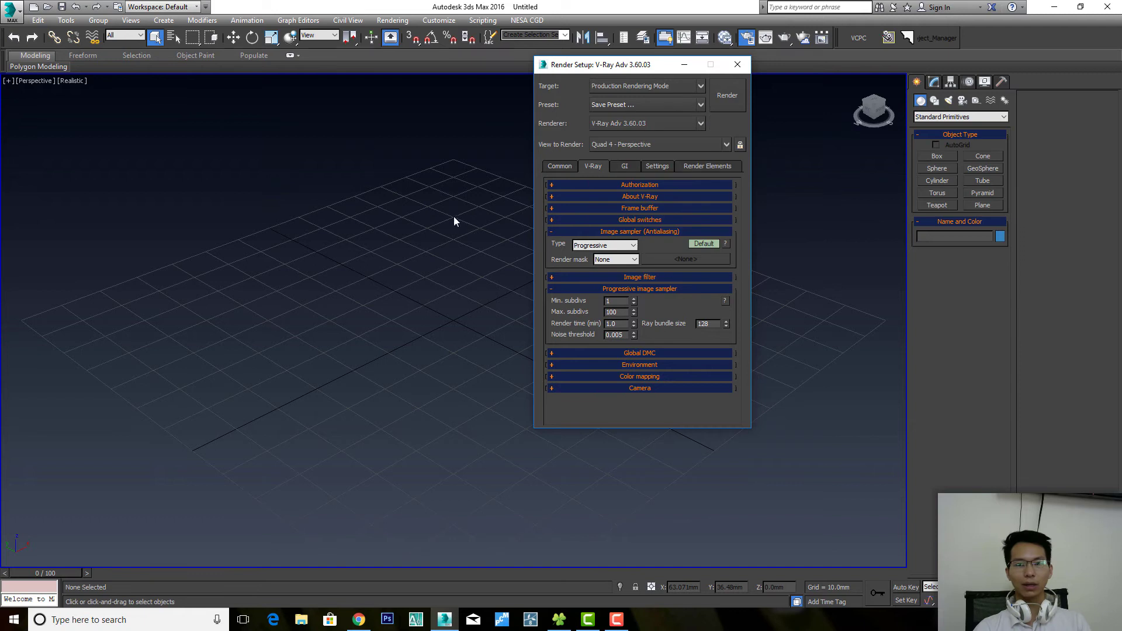
pyautogui.click(391, 367)
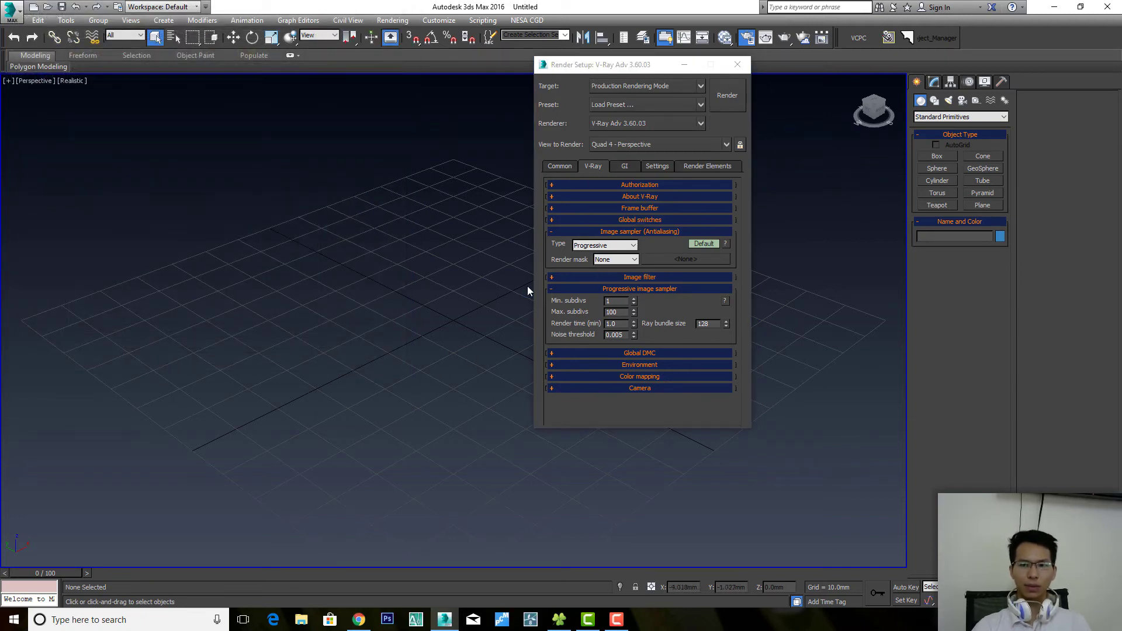
pyautogui.click(646, 233)
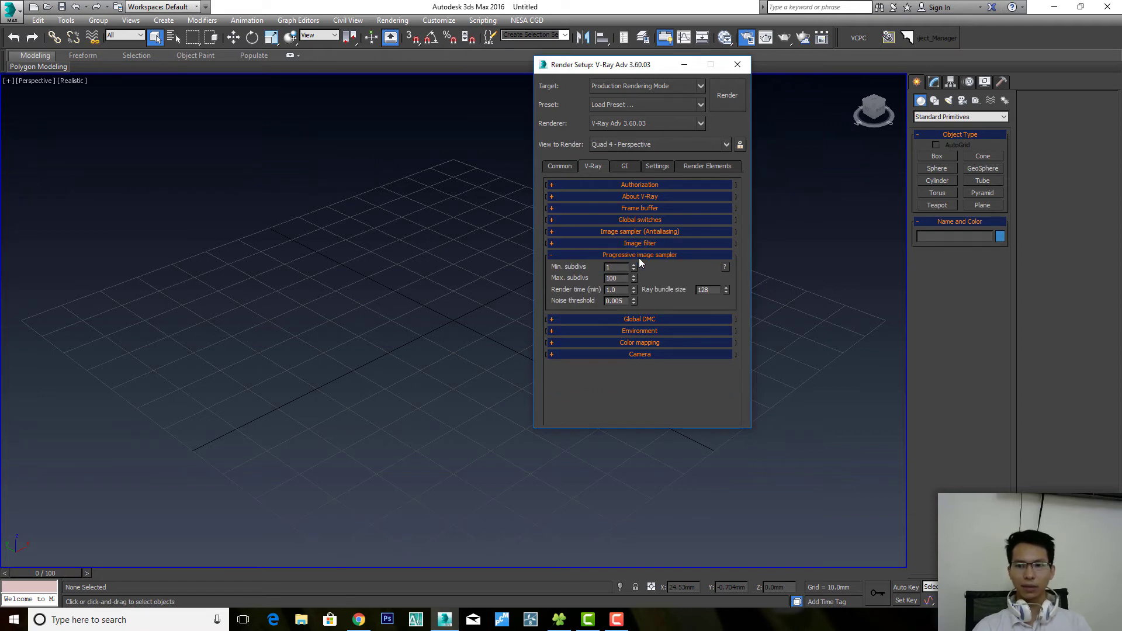
pyautogui.click(639, 258)
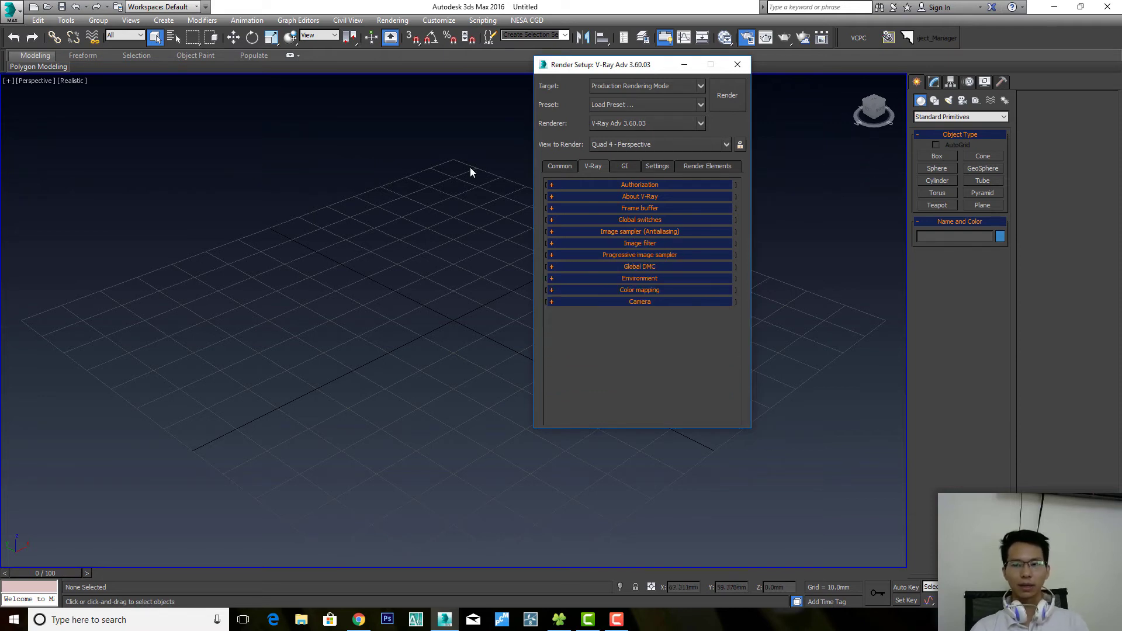
# - Switch the renderer to Default Scanline and back to V-Ray, setting the sampler to Bucket
pyautogui.click(630, 127)
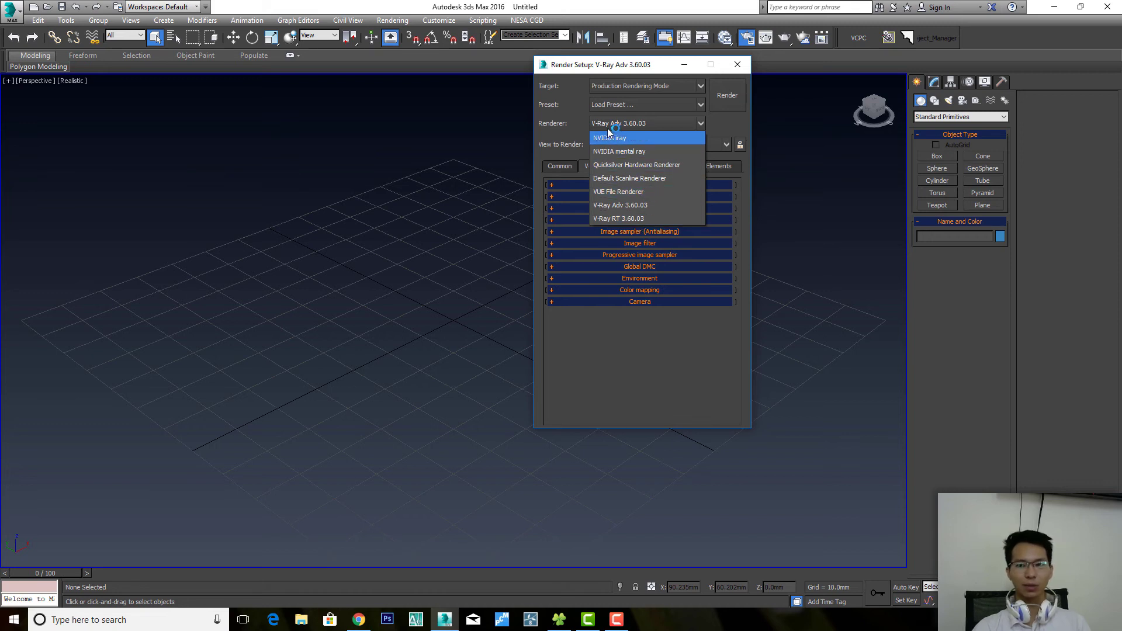
pyautogui.click(630, 180)
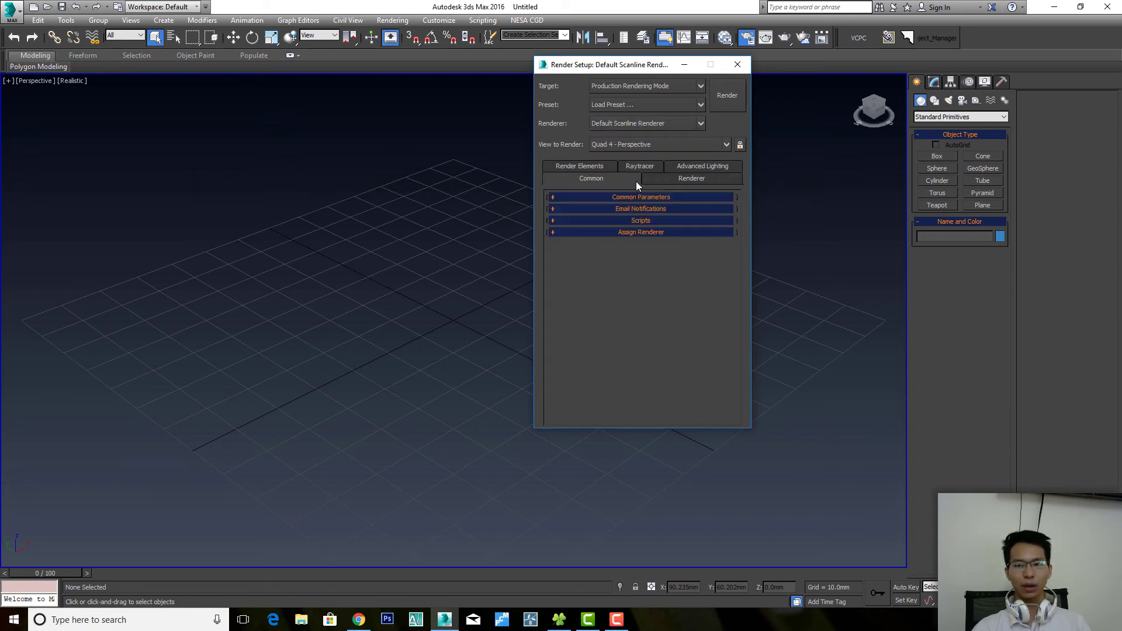
pyautogui.click(633, 130)
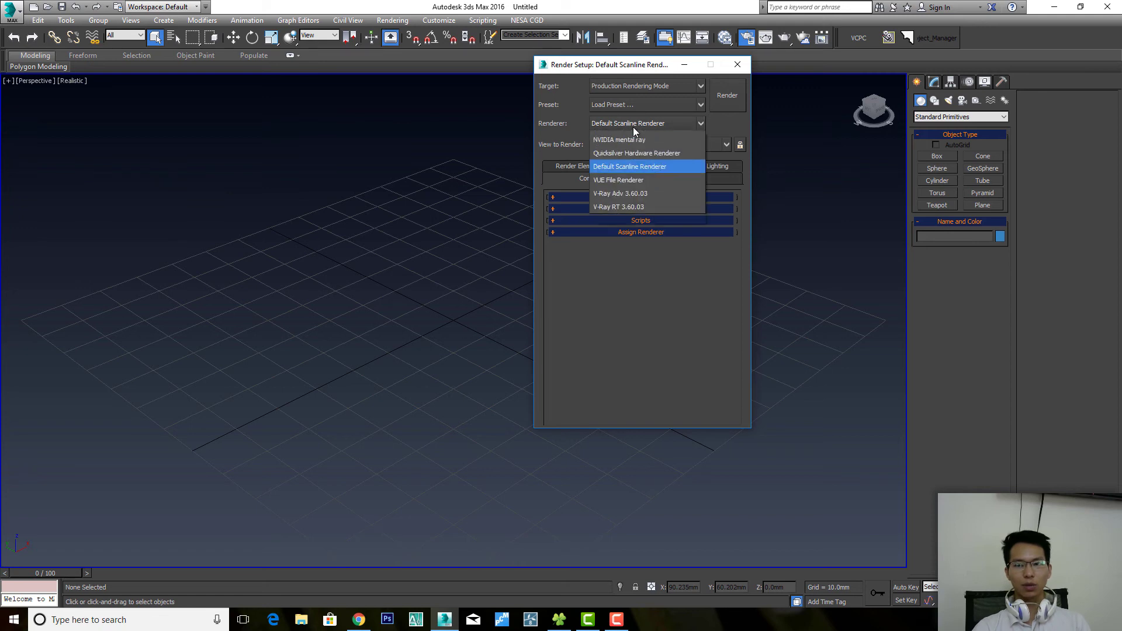
pyautogui.click(630, 202)
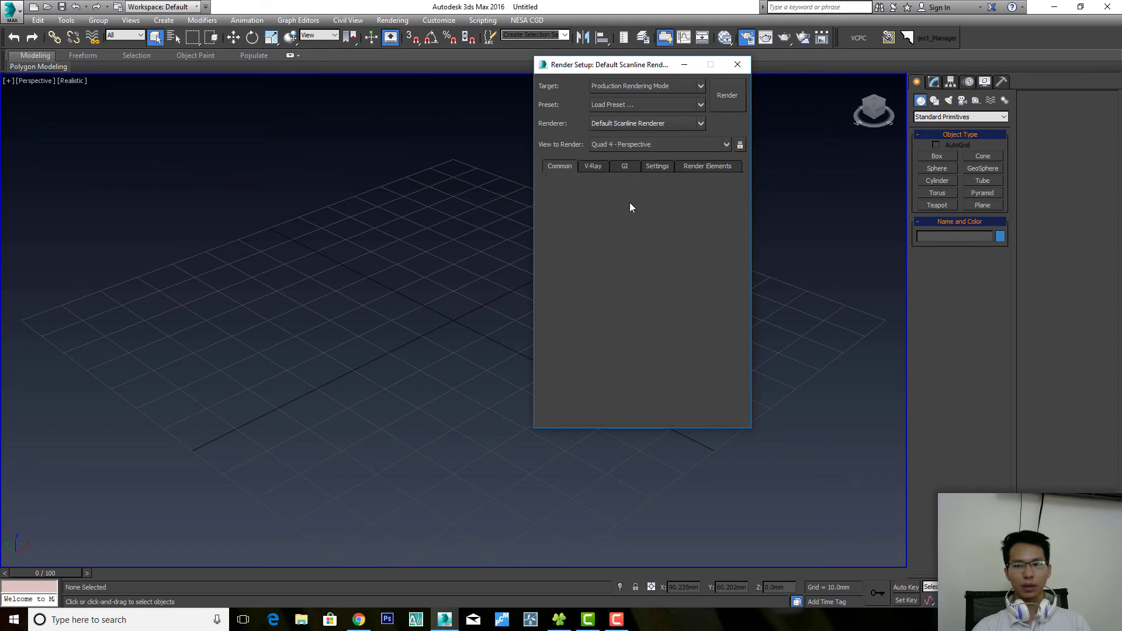
pyautogui.click(593, 167)
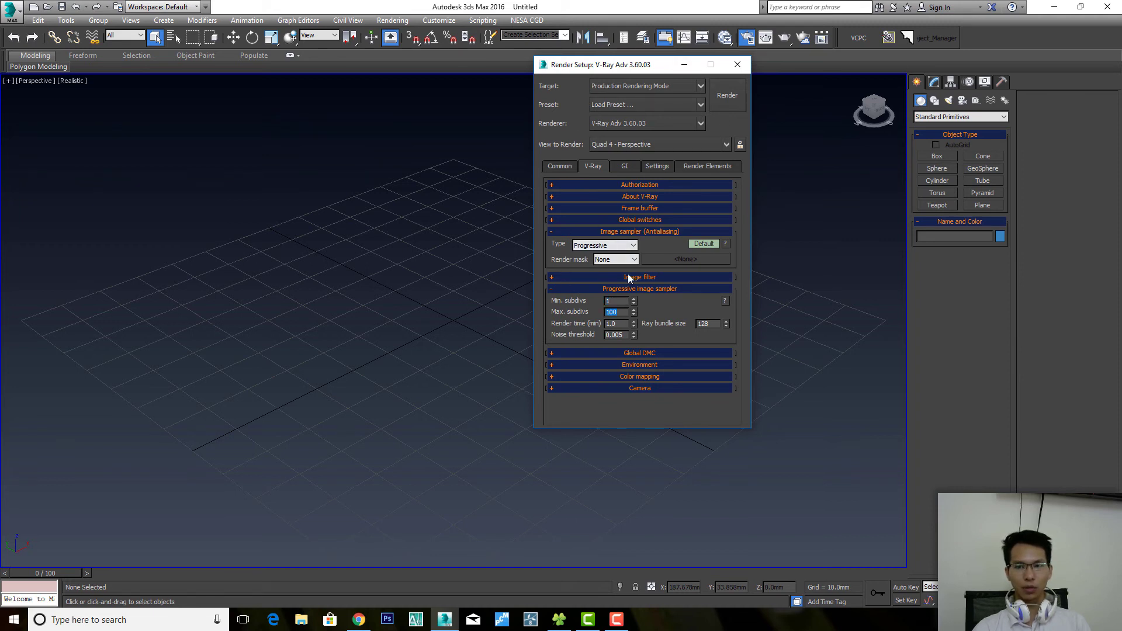
pyautogui.click(608, 246)
pyautogui.click(579, 251)
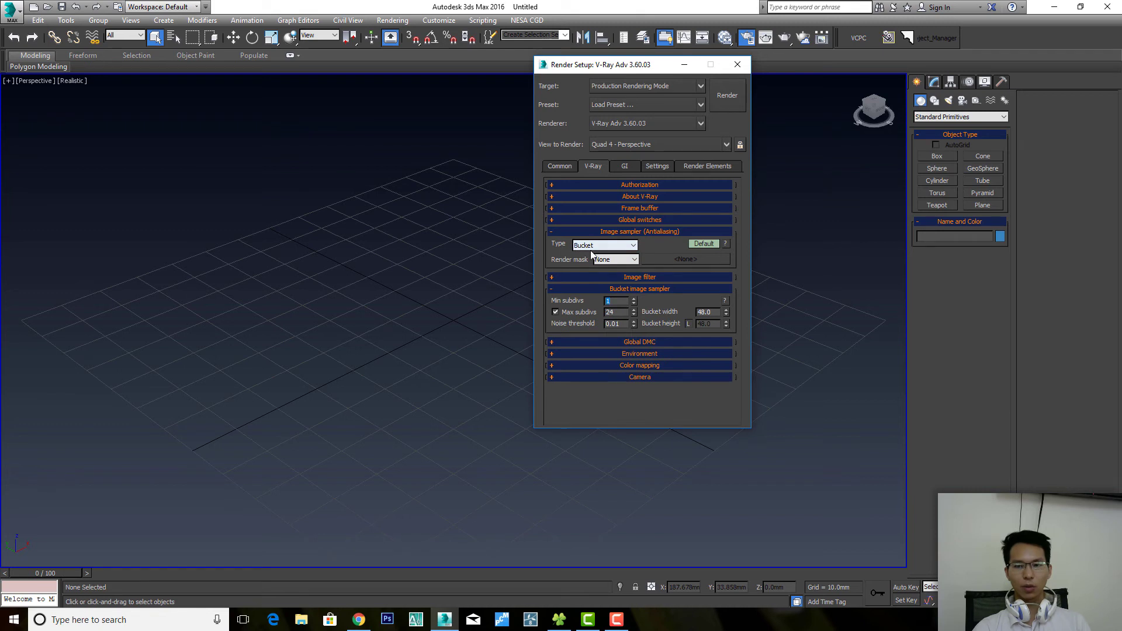
# - Reassign V-Ray Adv 3.60.03 via Default Scanline and keep the image sampler on Progressive
pyautogui.click(631, 106)
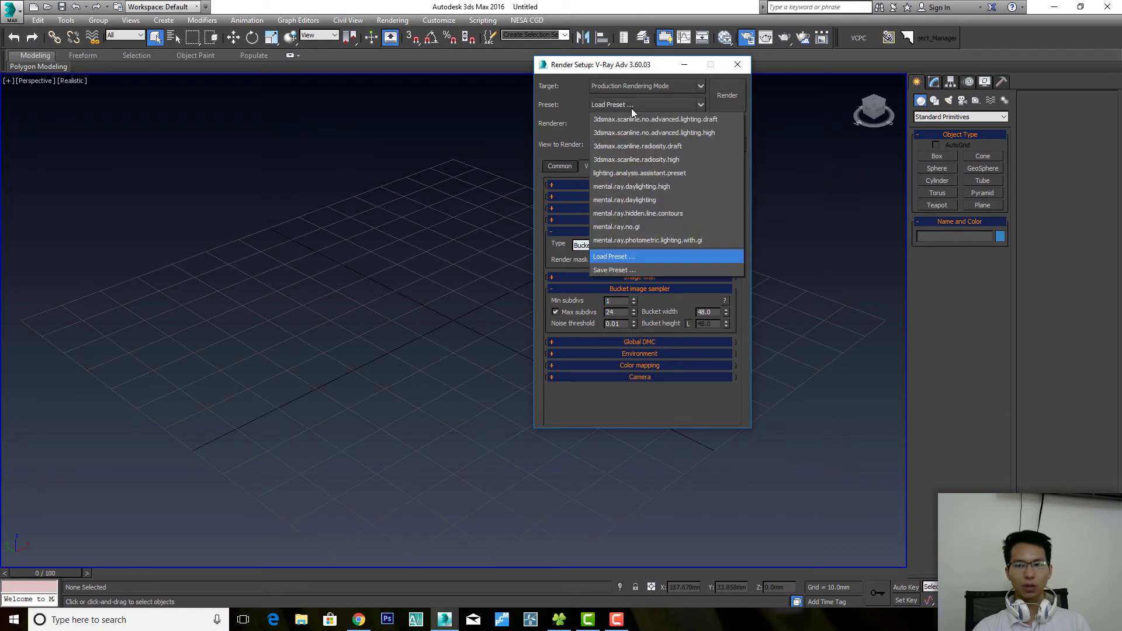
pyautogui.click(630, 124)
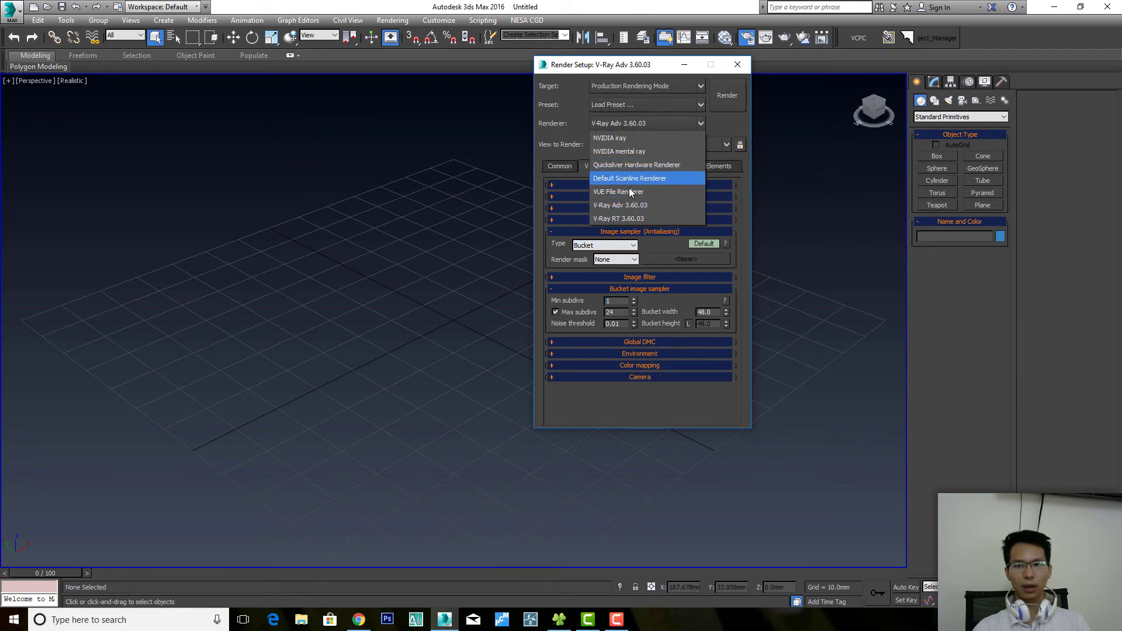
pyautogui.click(630, 178)
pyautogui.click(637, 124)
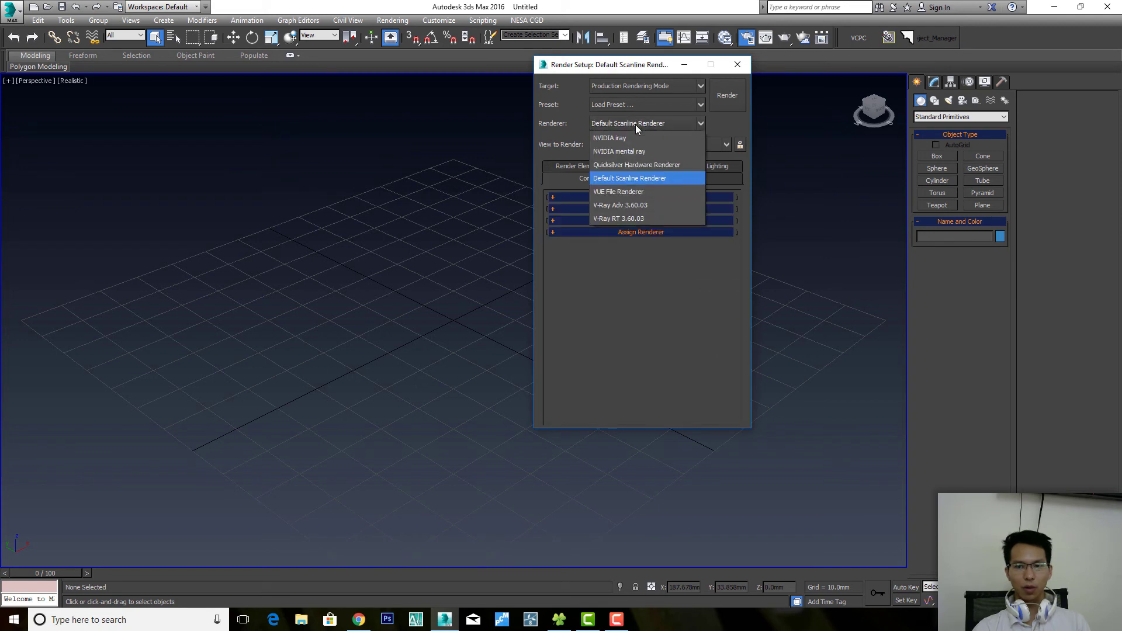
pyautogui.click(635, 204)
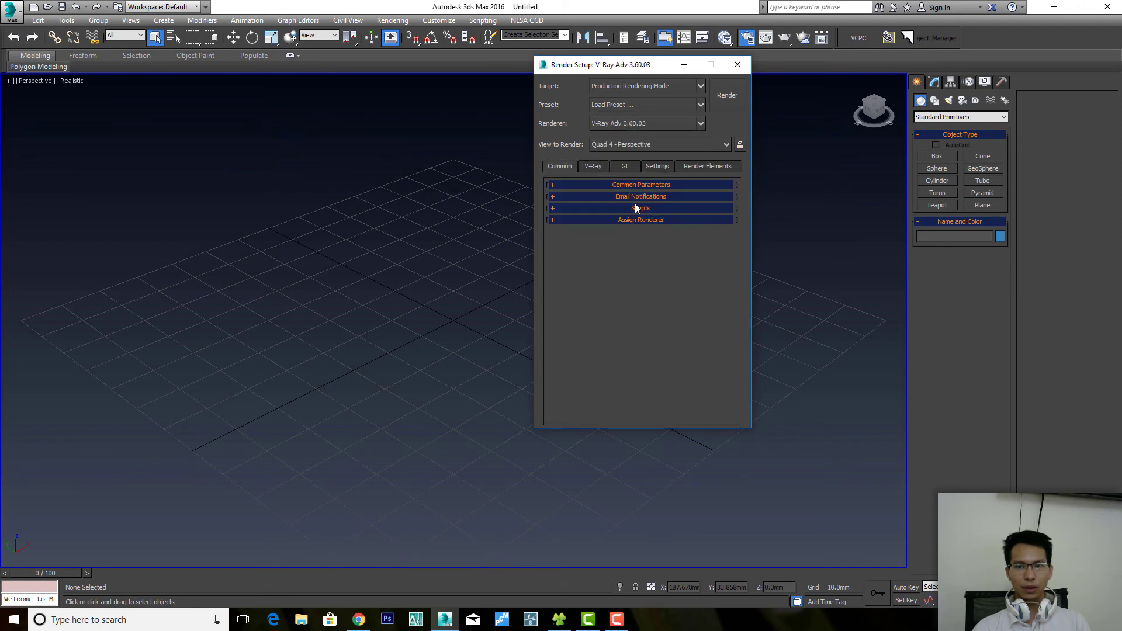
pyautogui.click(592, 166)
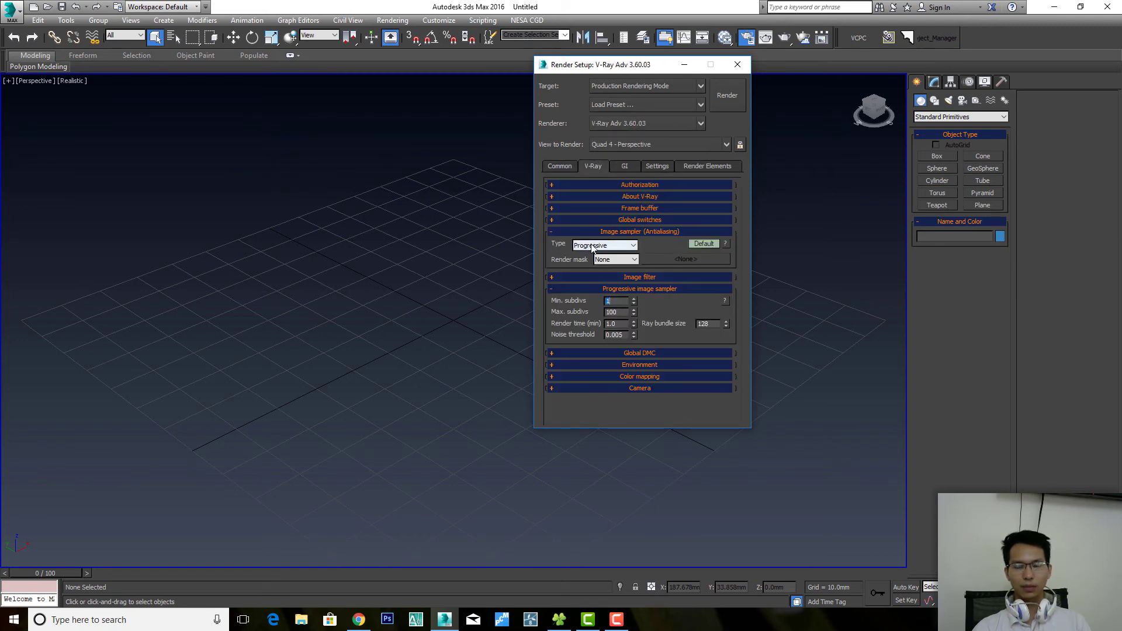
pyautogui.click(606, 246)
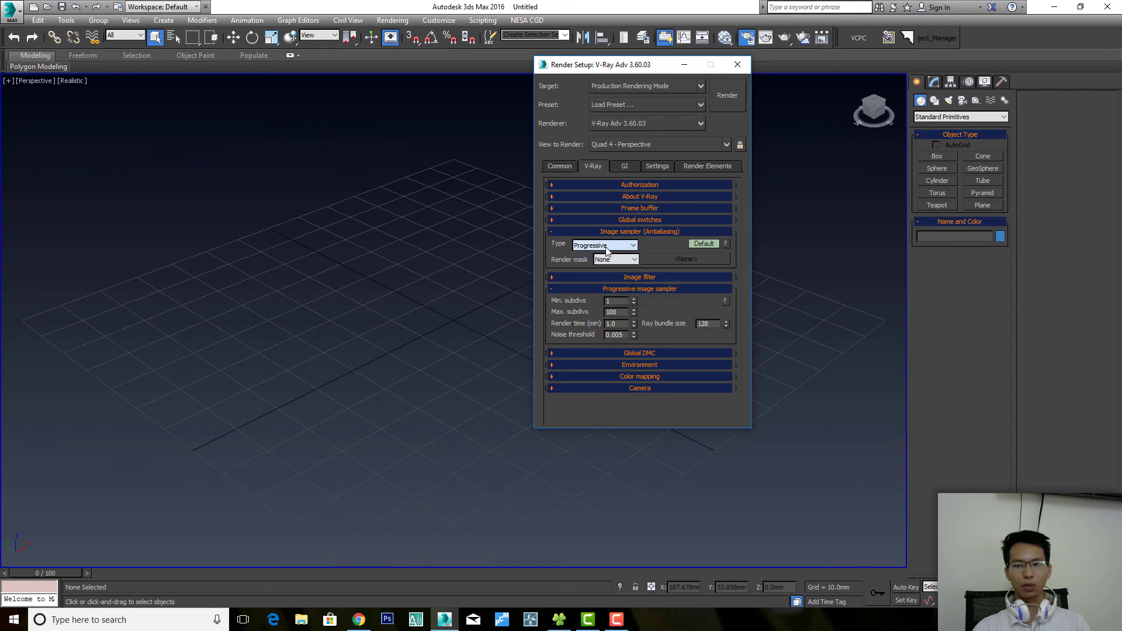
pyautogui.click(607, 257)
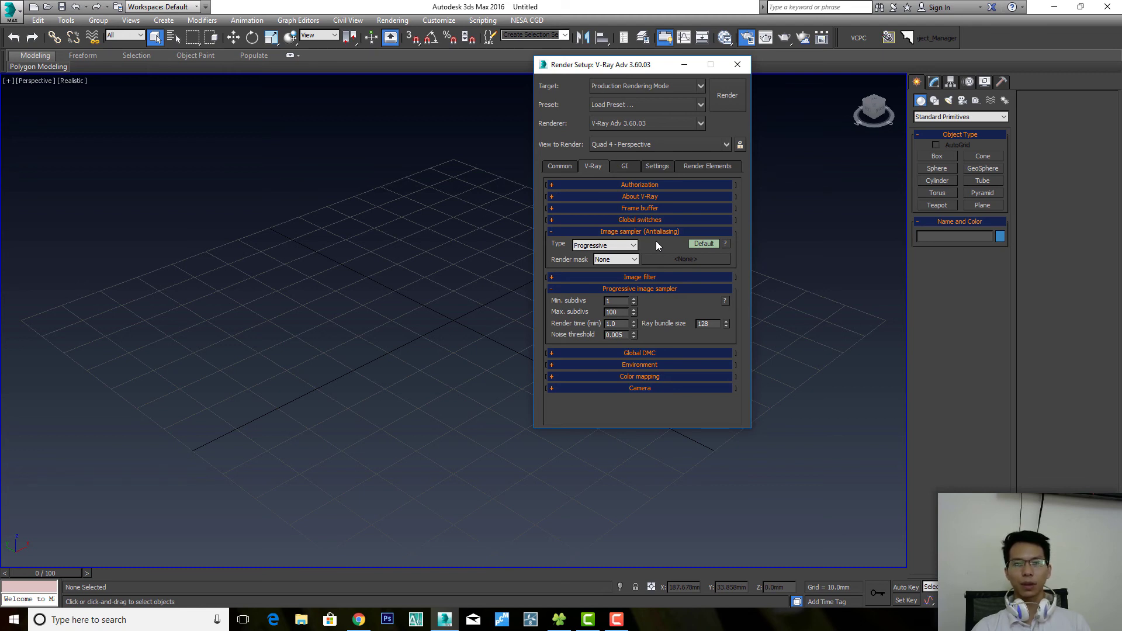
# - Move the Render Setup dialog lower and to the right over the viewport
pyautogui.moveTo(631, 64)
pyautogui.mouseDown()
pyautogui.moveTo(631, 83)
pyautogui.moveTo(744, 118)
pyautogui.mouseUp()
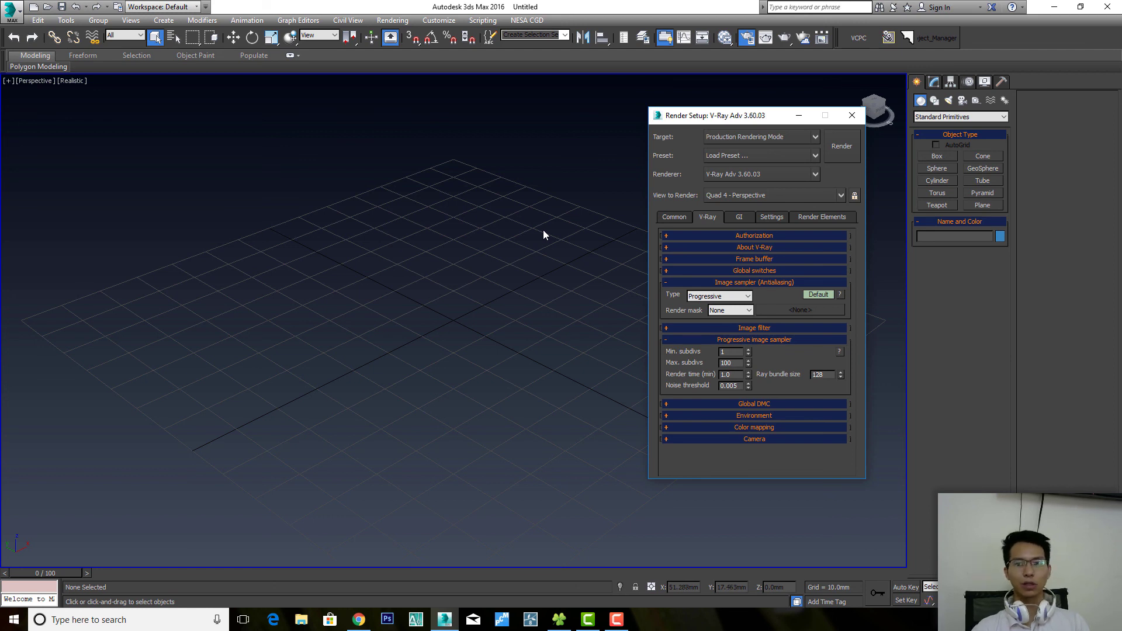
pyautogui.click(616, 620)
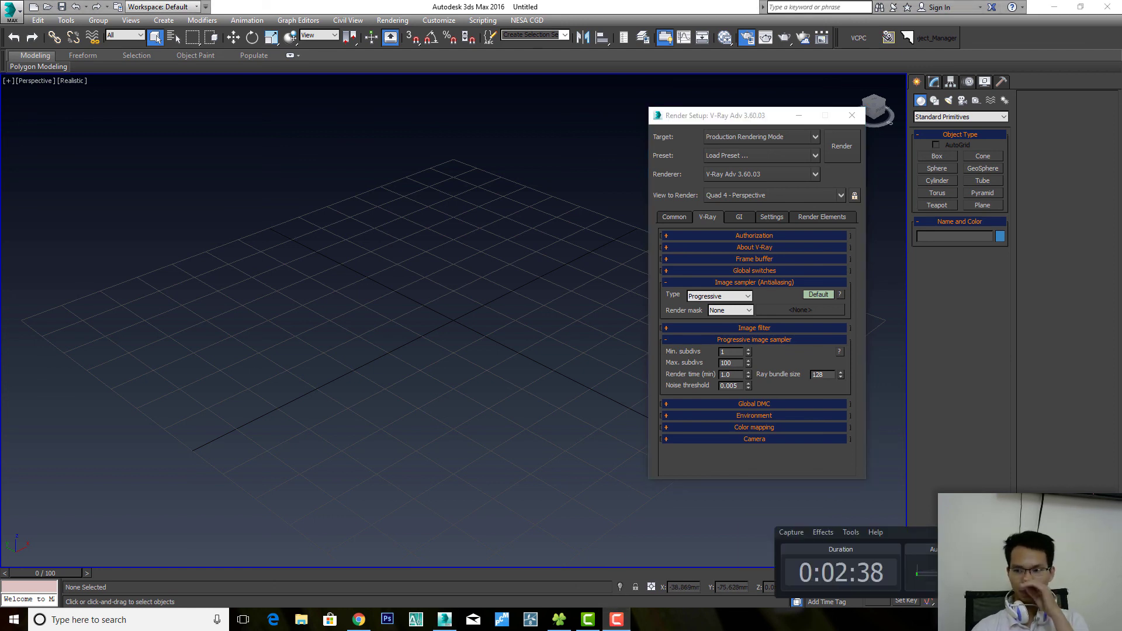
pyautogui.click(1097, 570)
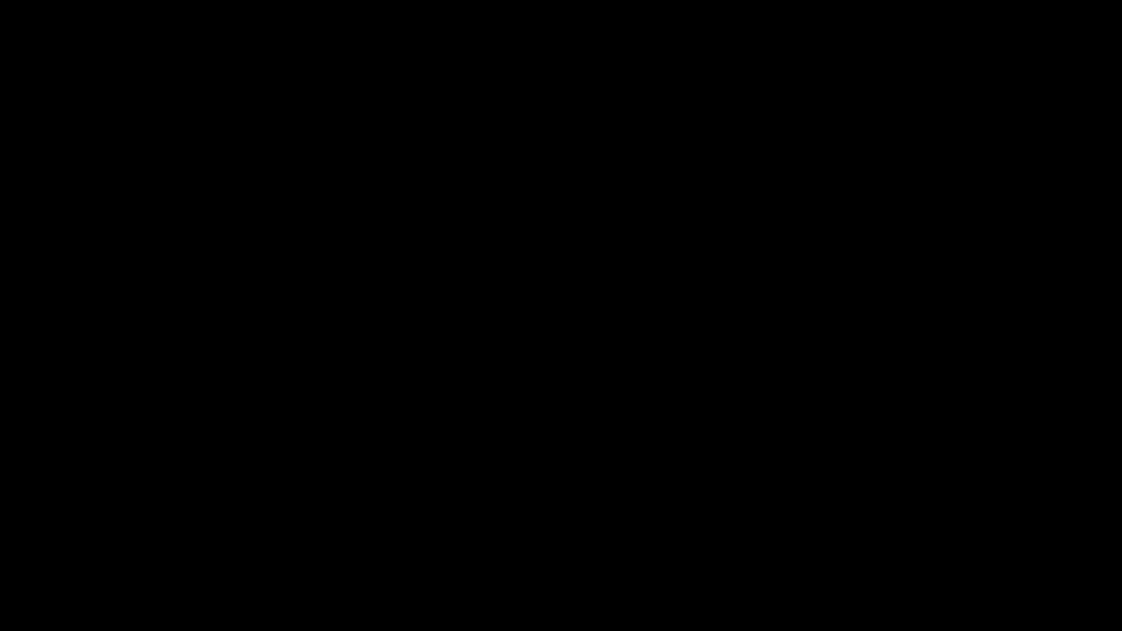